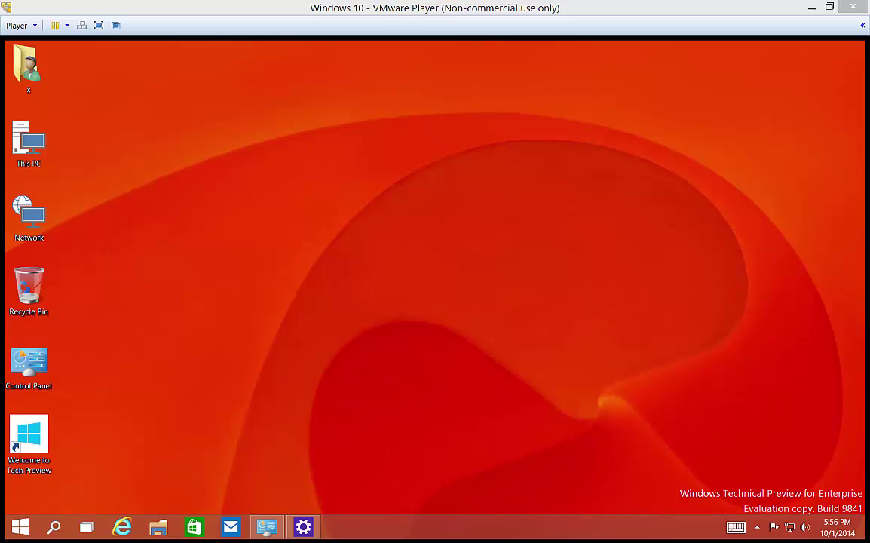
Step: Restore the All Control Panel Items window, closing the Start menu and system shortcuts list
left_click(268, 527)
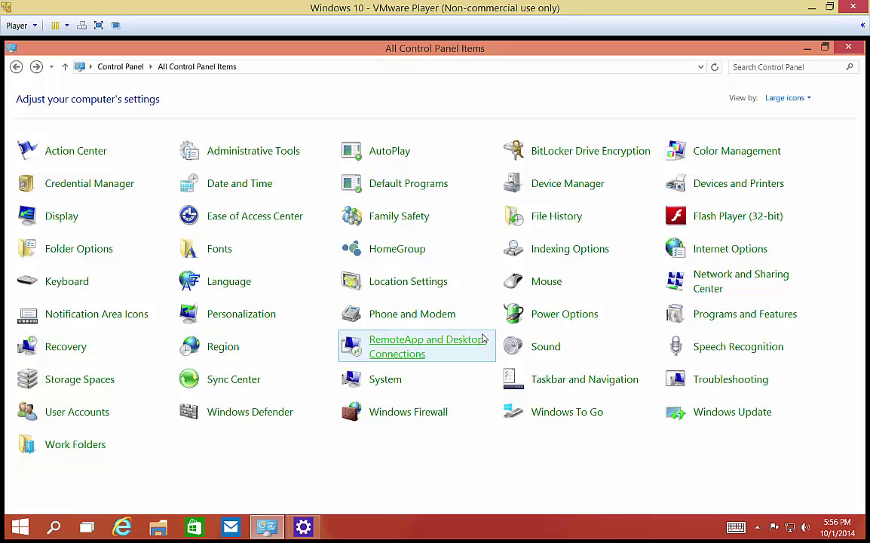
left_click(18, 526)
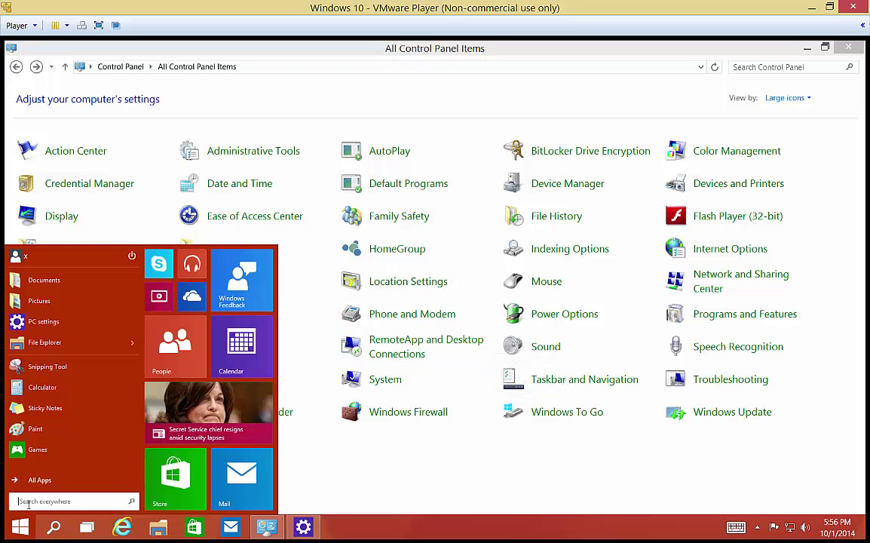
left_click(367, 478)
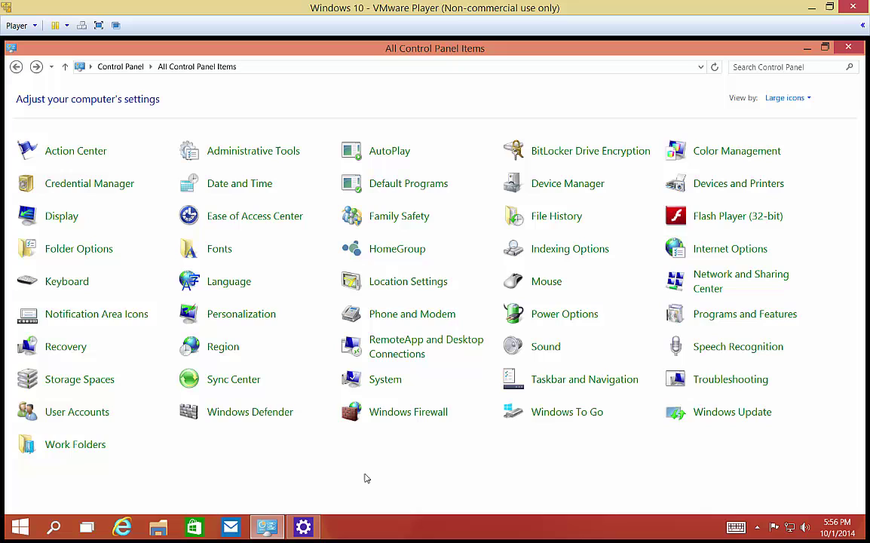
right_click(21, 517)
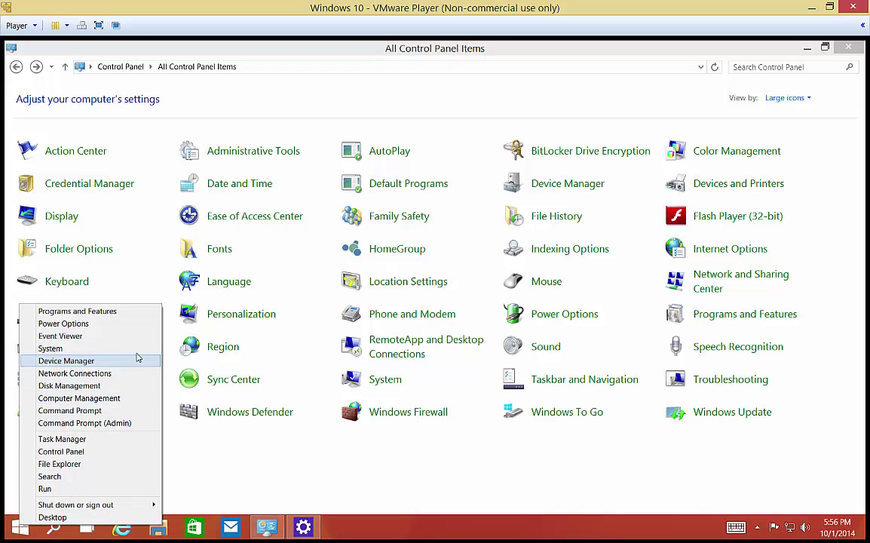
left_click(558, 454)
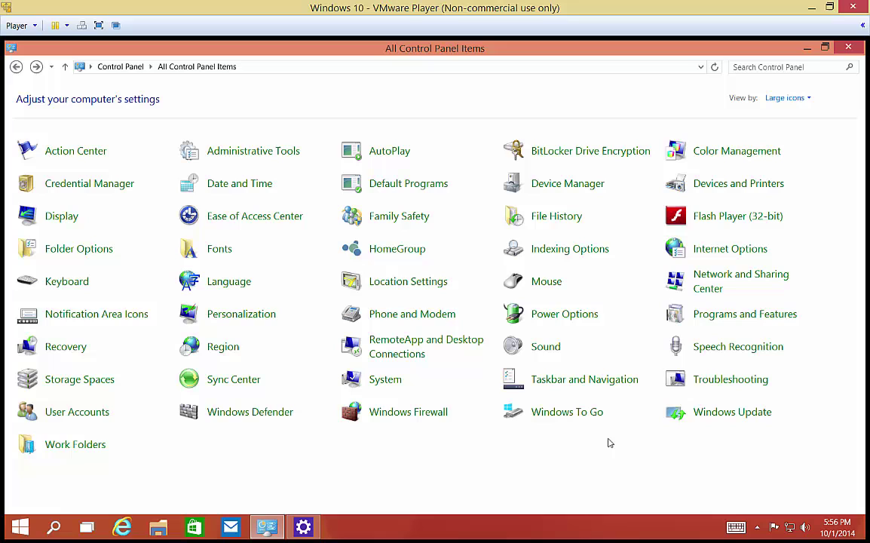
Step: From Network and Sharing Center, begin a new 'Connect to a workplace' connection
left_click(661, 279)
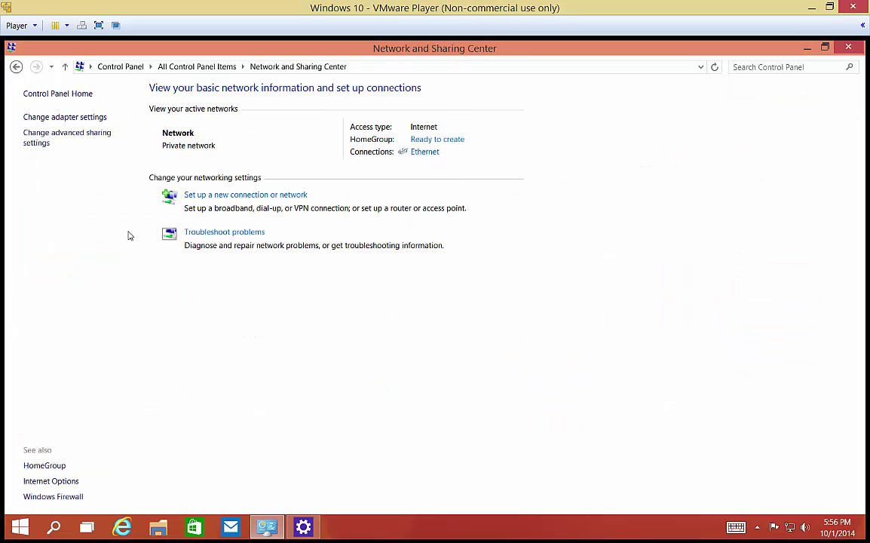
left_click(233, 198)
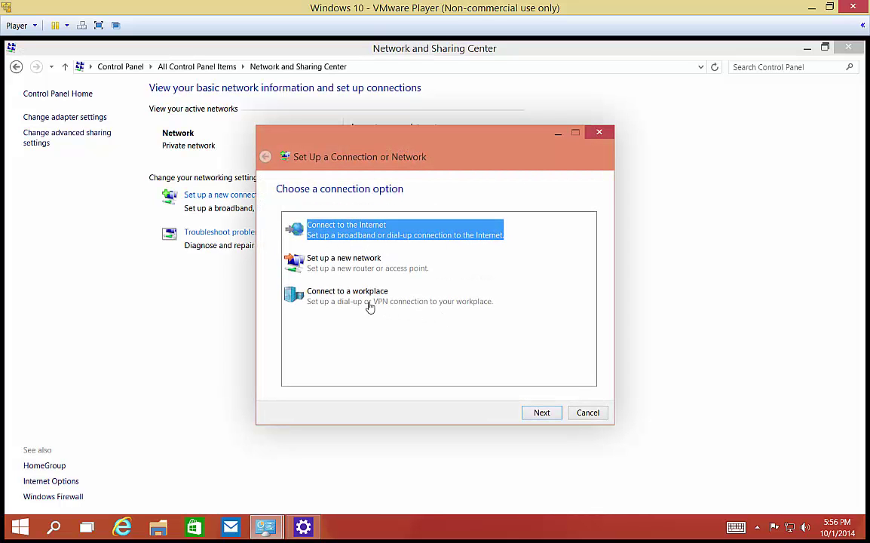
left_click(332, 299)
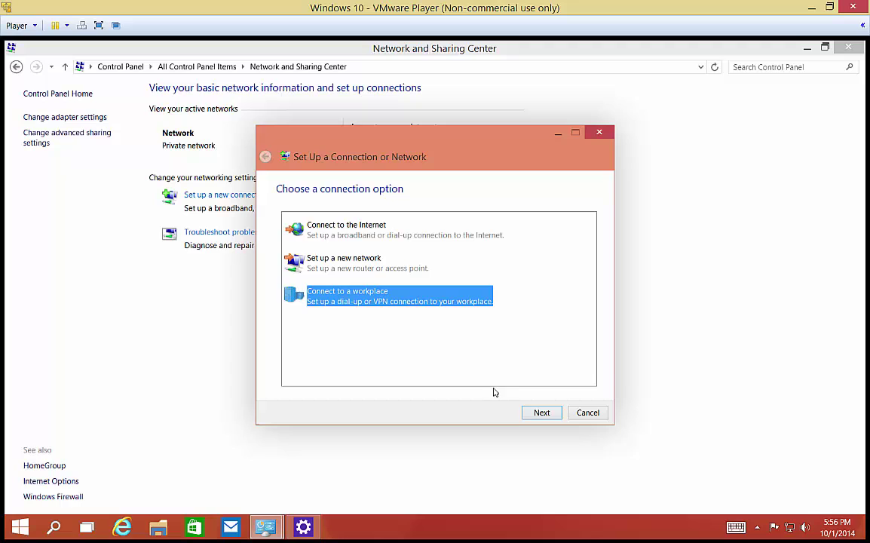
left_click(531, 417)
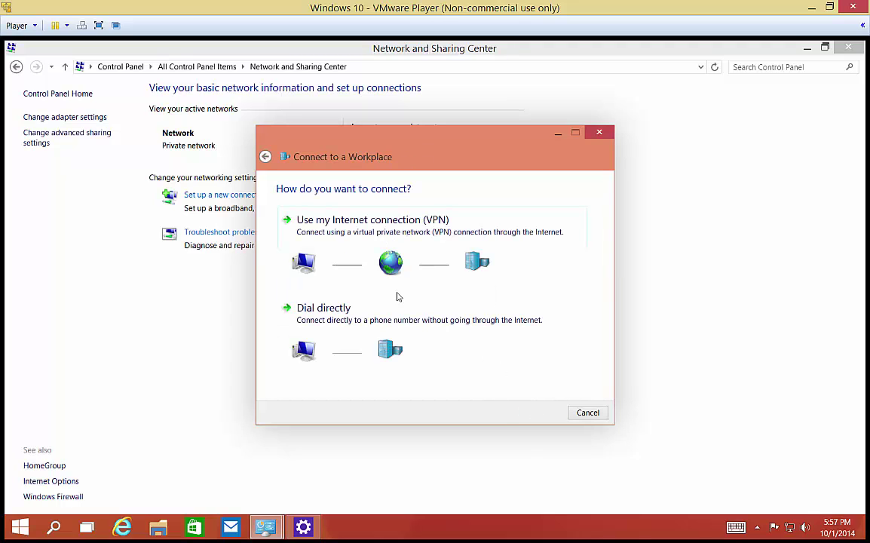
Step: Create a VPN to example.company.com named 'Office VPN Connection'
left_click(373, 226)
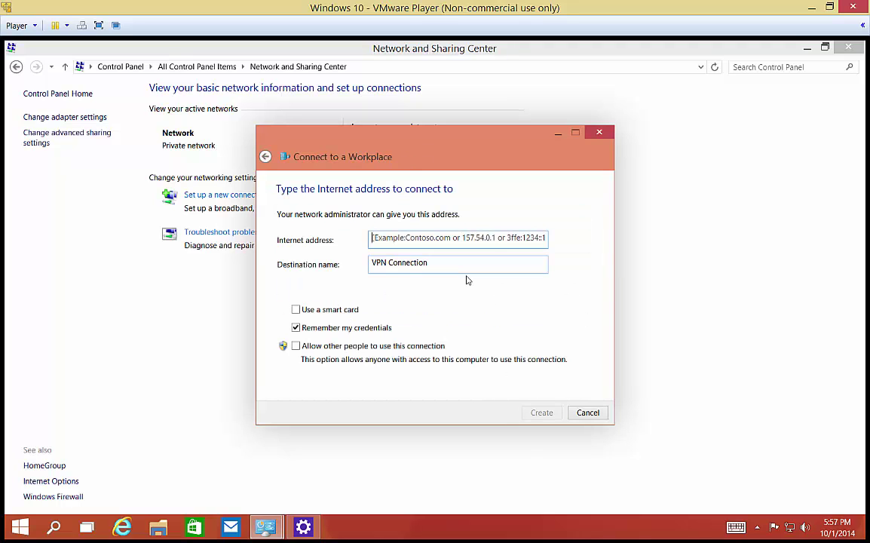
left_click(406, 237)
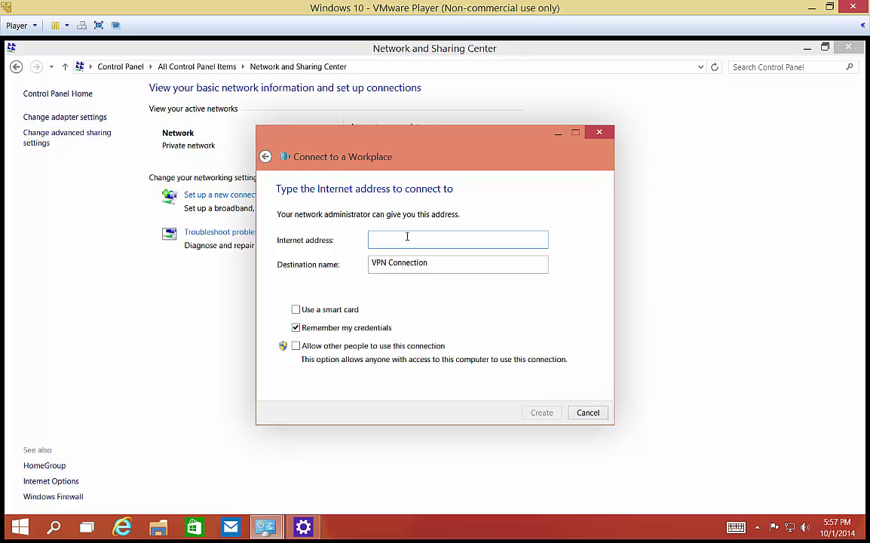
type("example.company.")
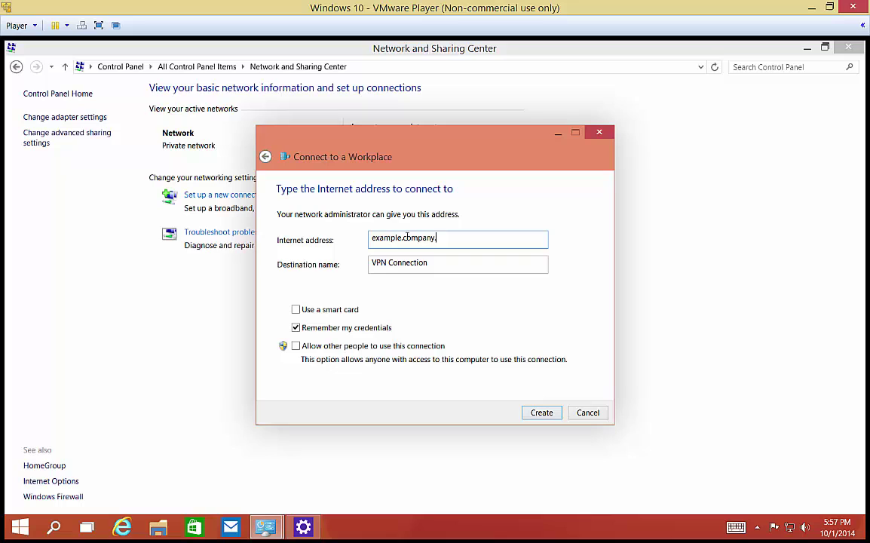
type("com")
left_click(430, 267)
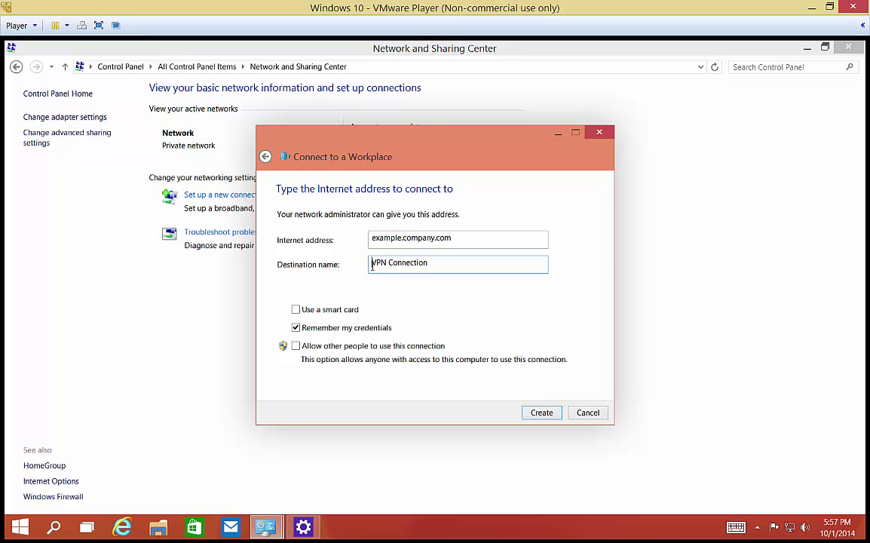
type("Office")
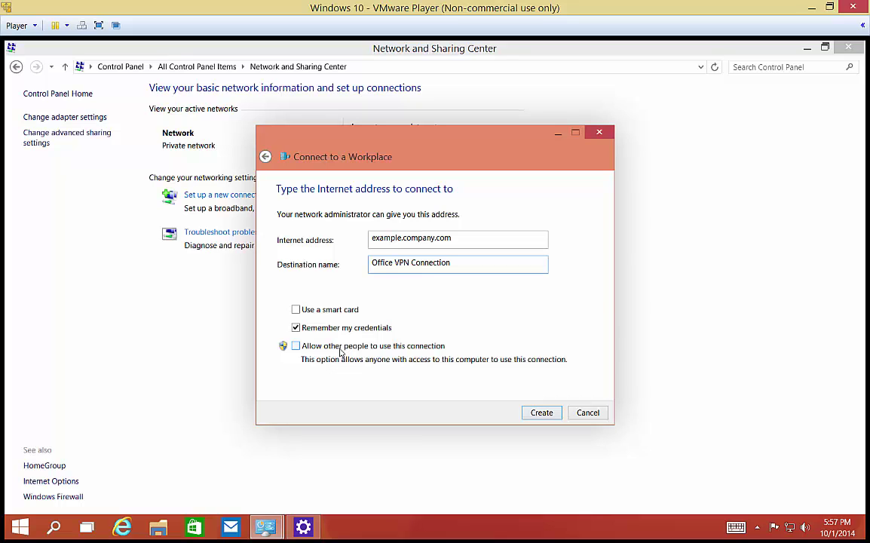
left_click(536, 413)
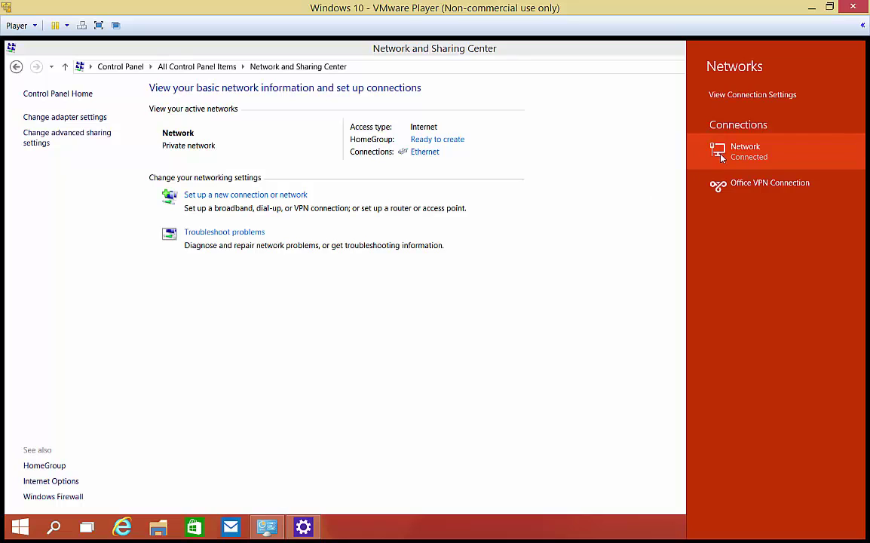
Step: Select Office VPN Connection in the Networks pane, dismissing its right-click menus
right_click(719, 185)
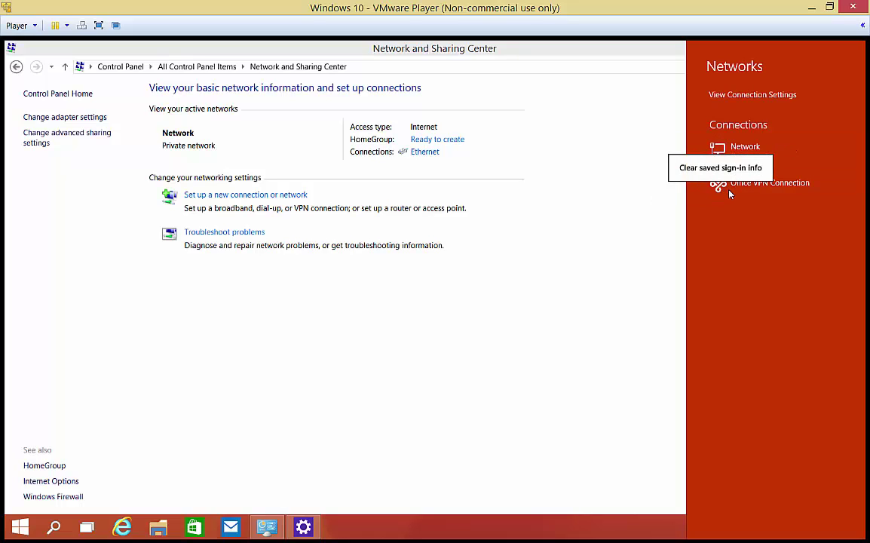
left_click(728, 192)
left_click(728, 190)
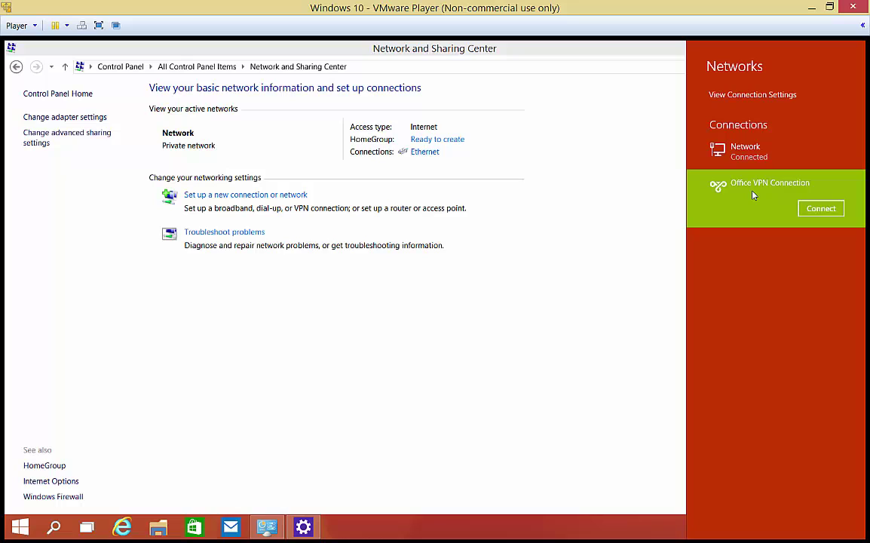
right_click(751, 194)
left_click(751, 203)
right_click(740, 202)
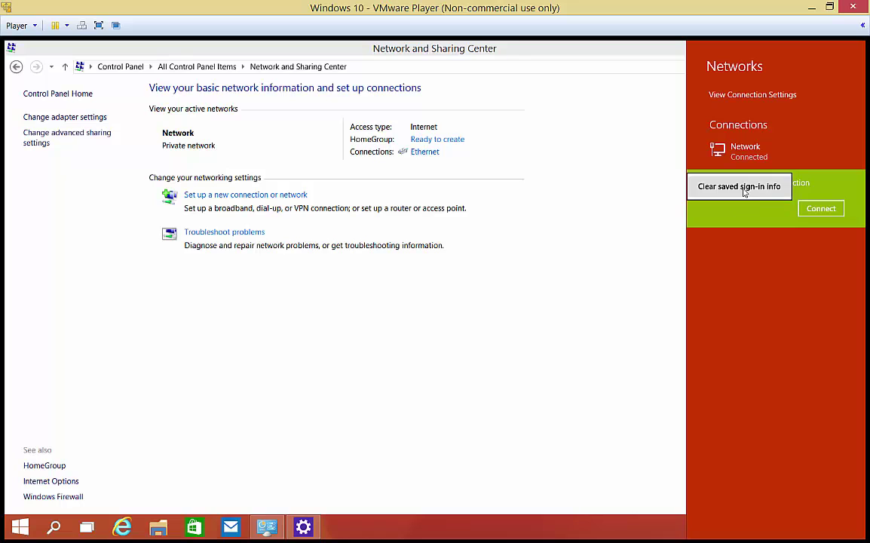
left_click(833, 215)
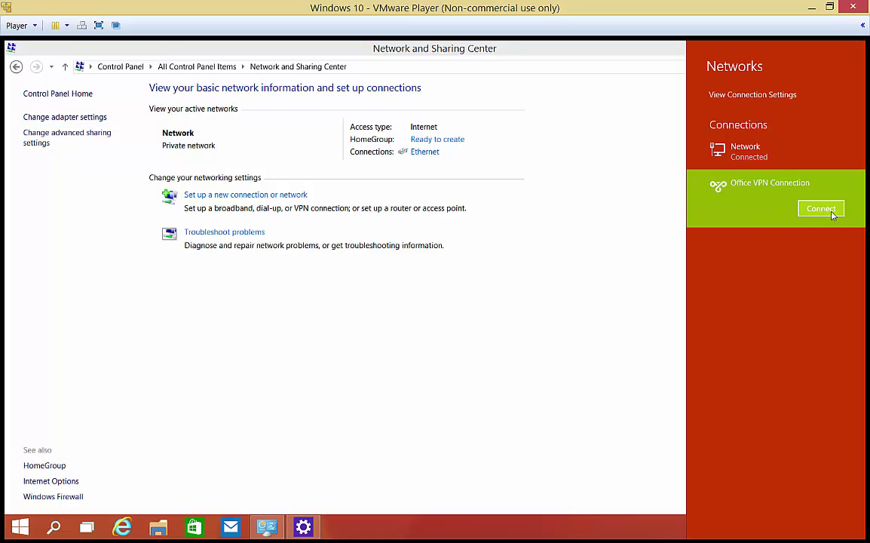
Step: Start connecting Office VPN Connection, cancel the sign-in, then start connecting again
left_click(833, 215)
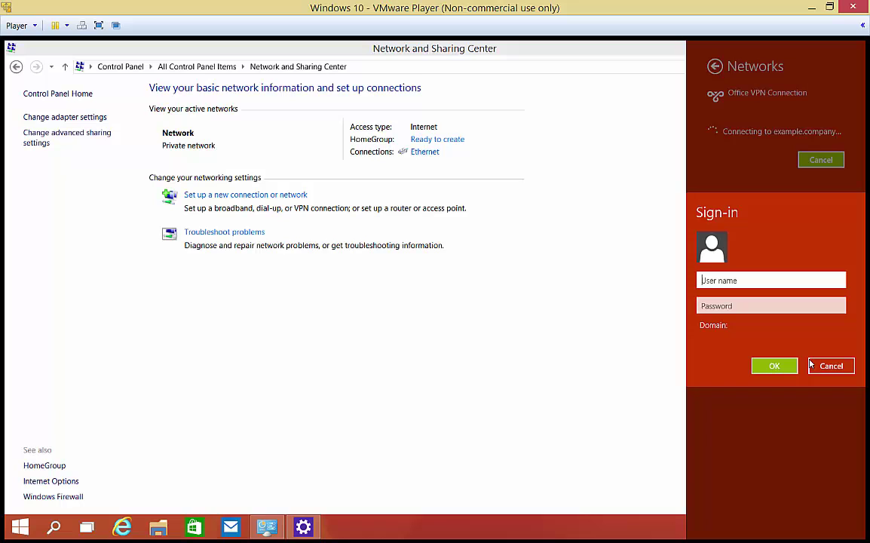
left_click(844, 366)
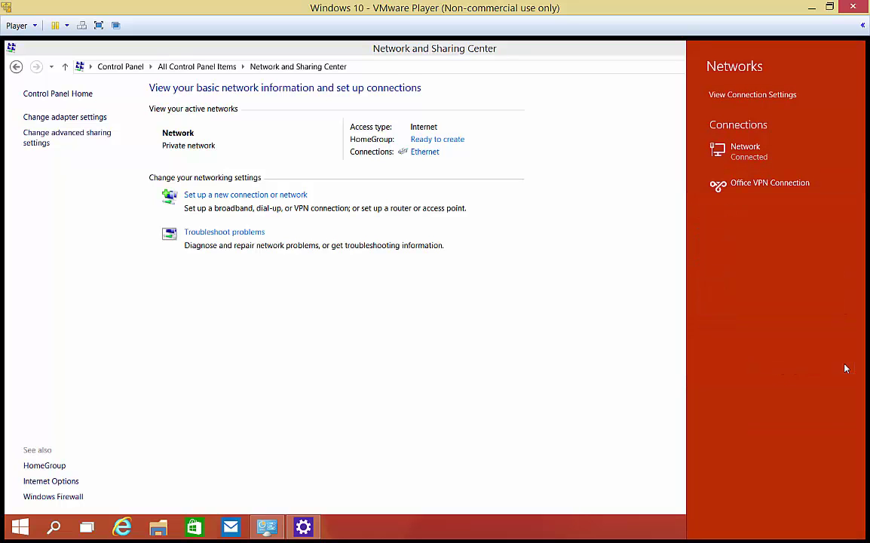
right_click(762, 196)
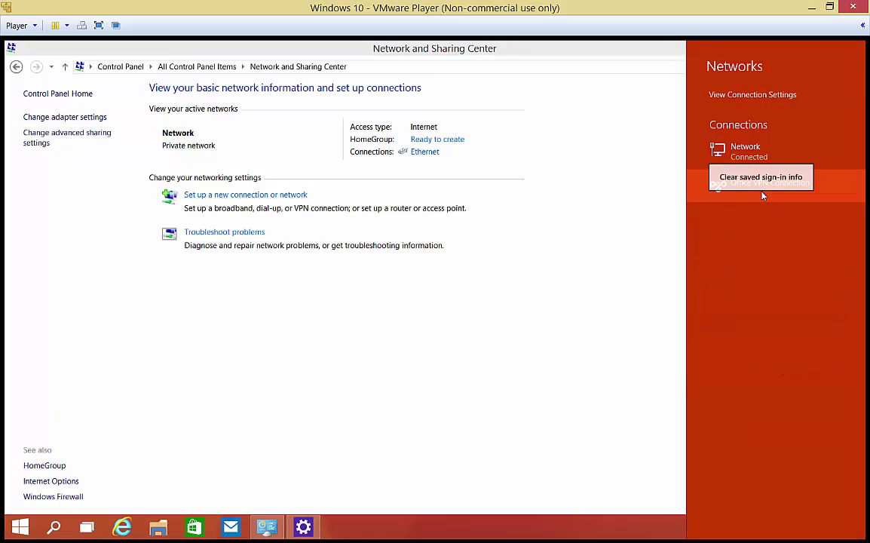
left_click(762, 194)
left_click(763, 194)
left_click(820, 210)
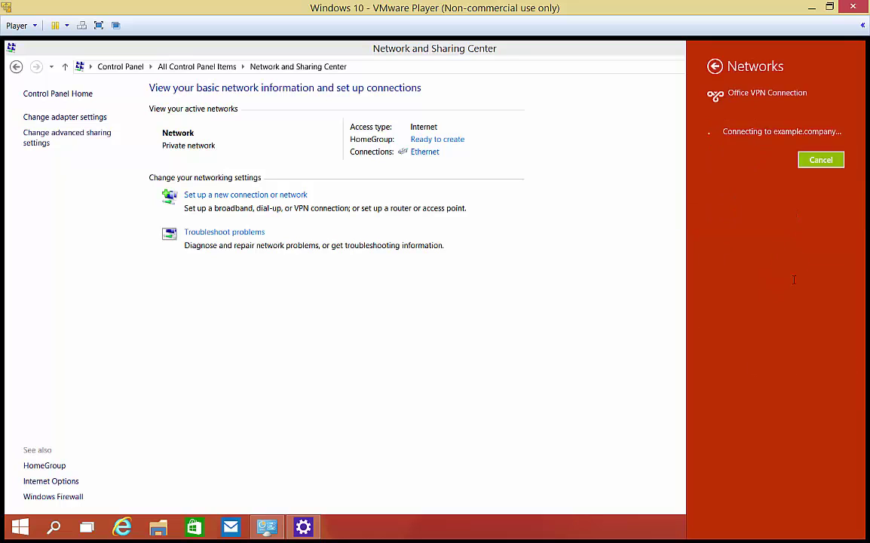
Step: Sign in to the VPN with the administrator user name and its password
type("a")
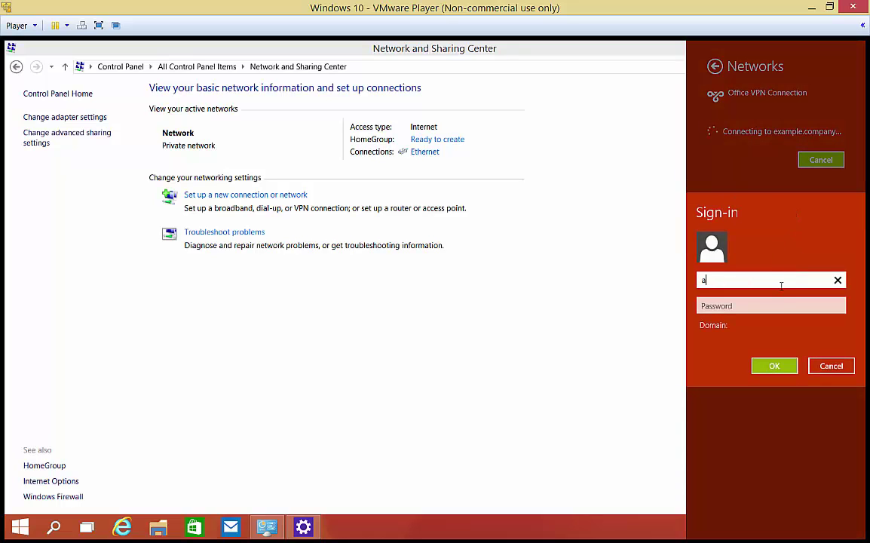
type("dministrator")
key("Tab")
type("P@ssw0rd1")
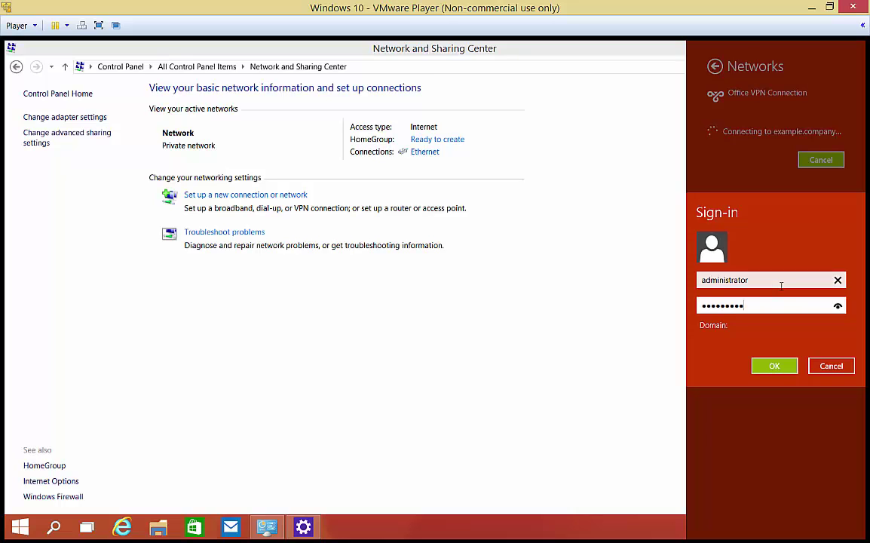
left_click(761, 373)
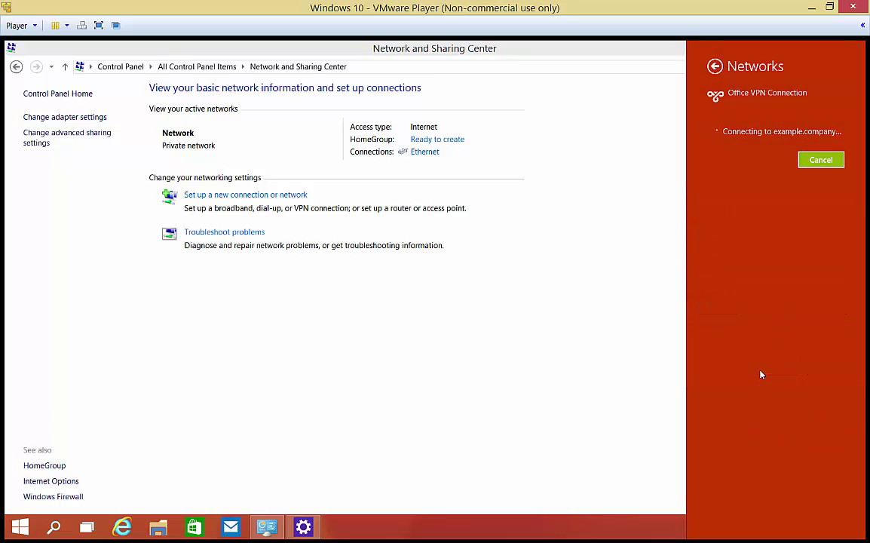
Step: Return to the networks list and dismiss the VPN entry's right-click menu
left_click(714, 66)
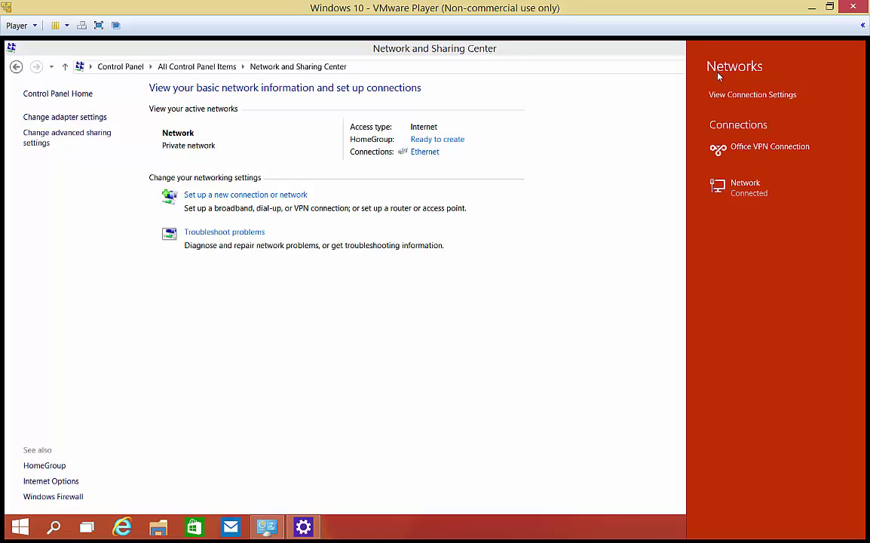
right_click(759, 151)
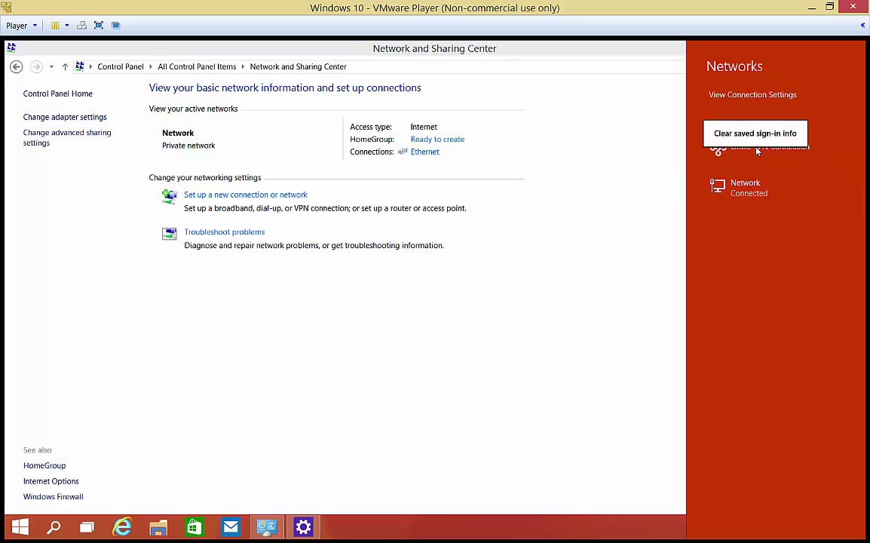
left_click(760, 163)
right_click(760, 163)
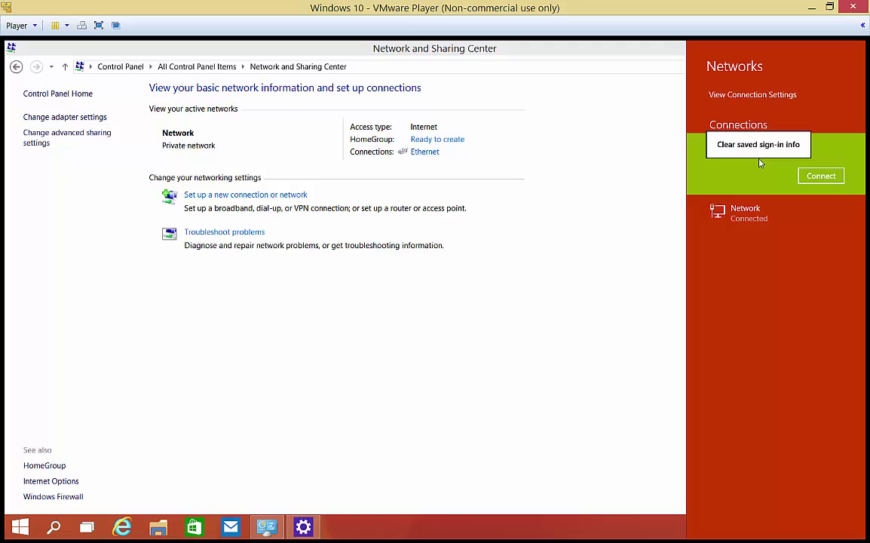
left_click(760, 145)
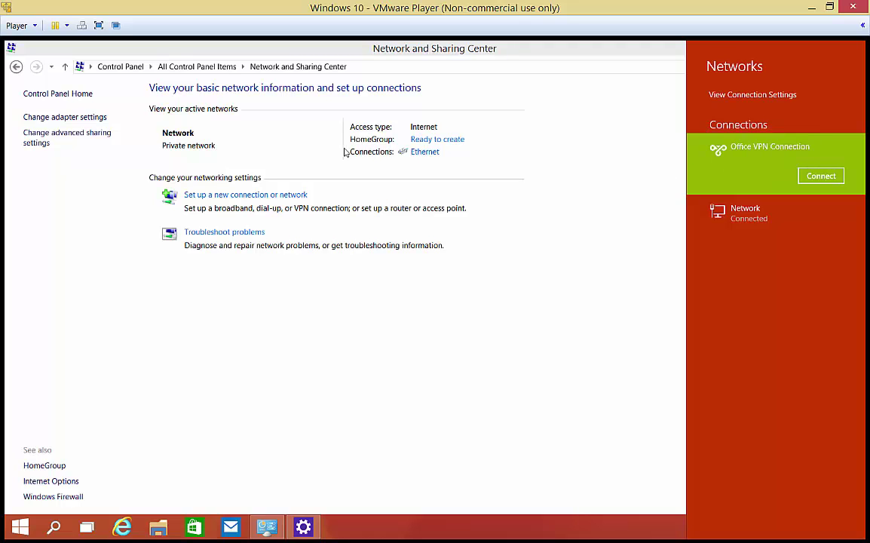
Step: Open Office VPN Connection's Properties from Network Connections and view its Options tab
left_click(88, 119)
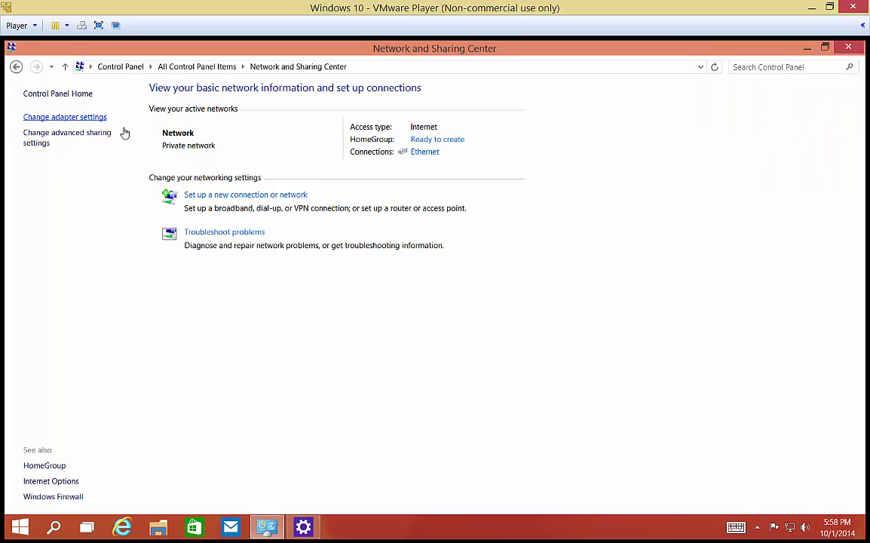
left_click(226, 129)
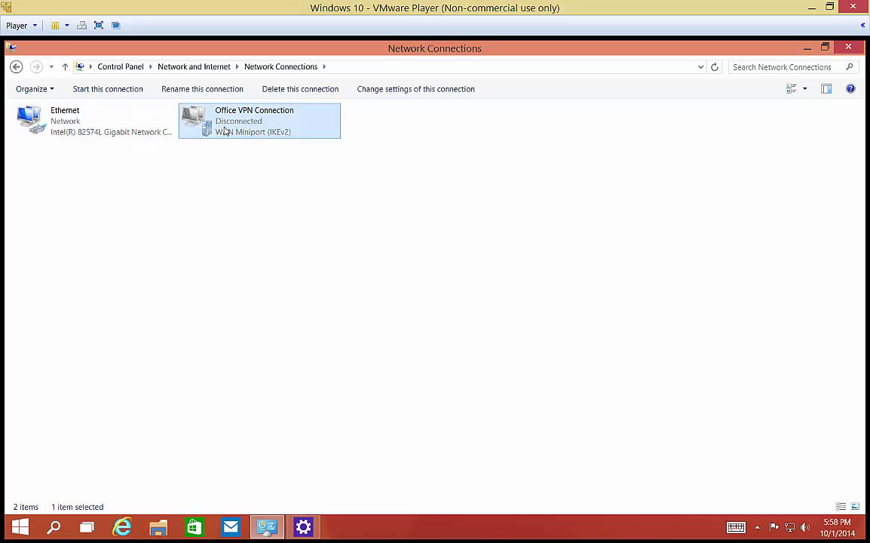
right_click(227, 131)
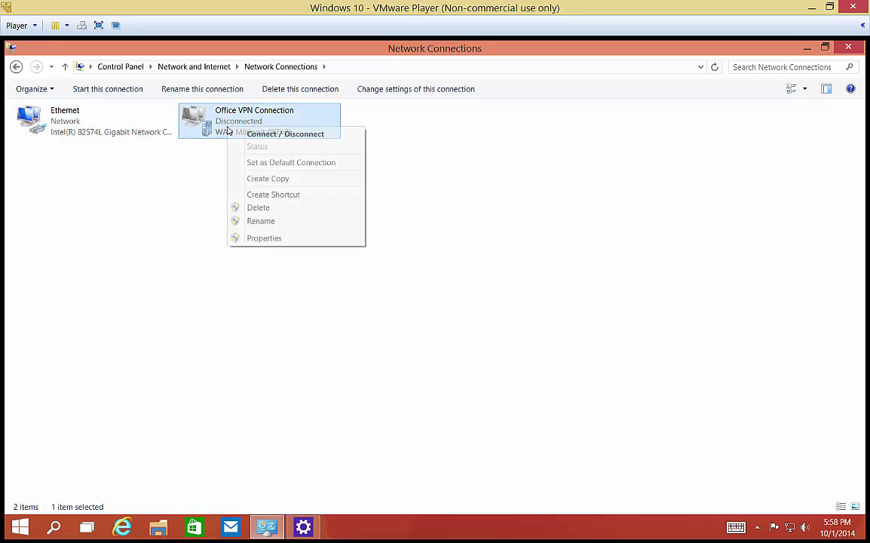
left_click(247, 239)
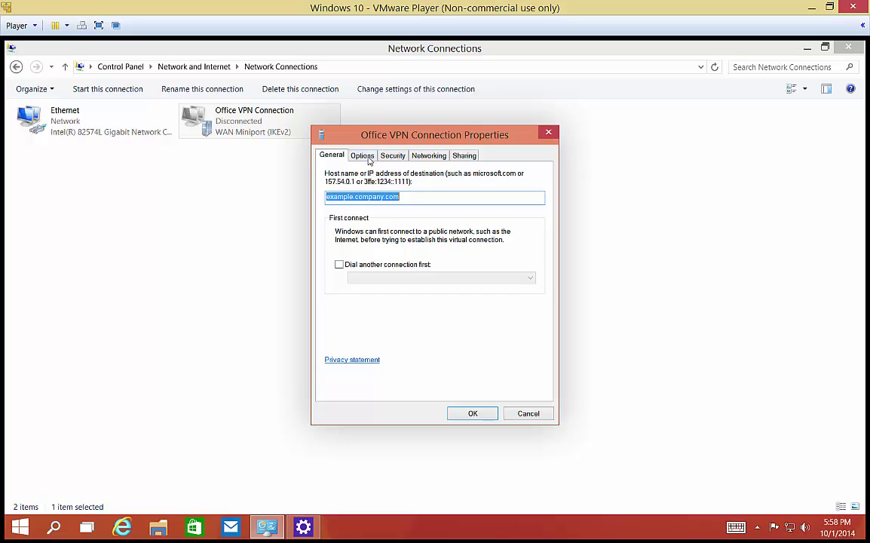
left_click(369, 158)
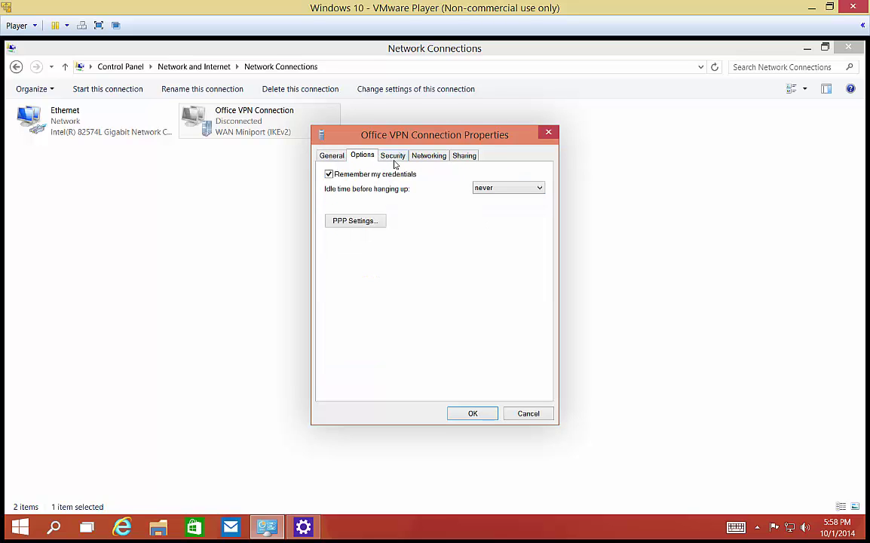
Step: Set the Security tab's Type of VPN to Point to Point Tunneling Protocol (PPTP)
left_click(395, 156)
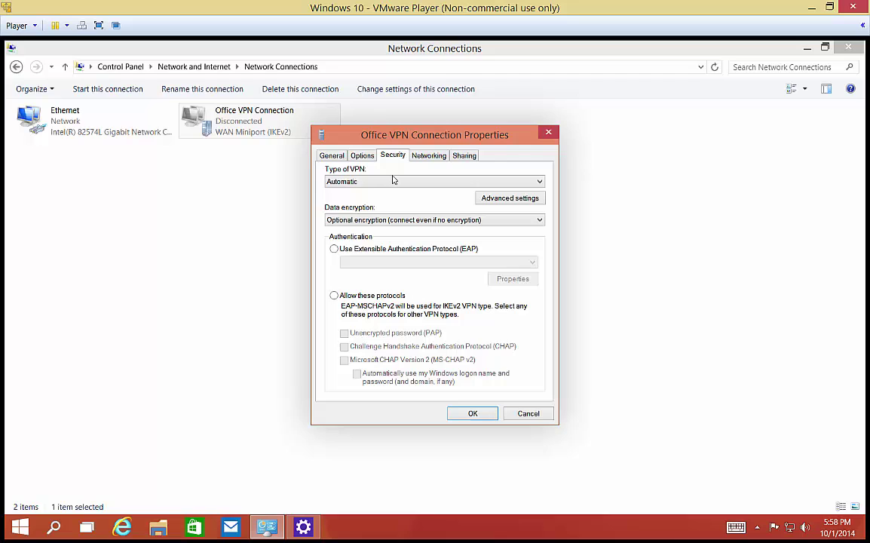
left_click(393, 182)
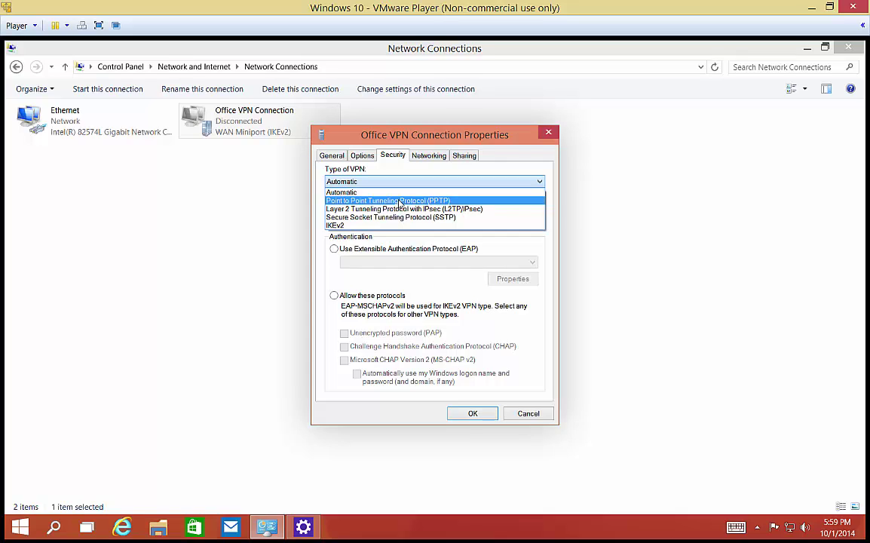
left_click(404, 202)
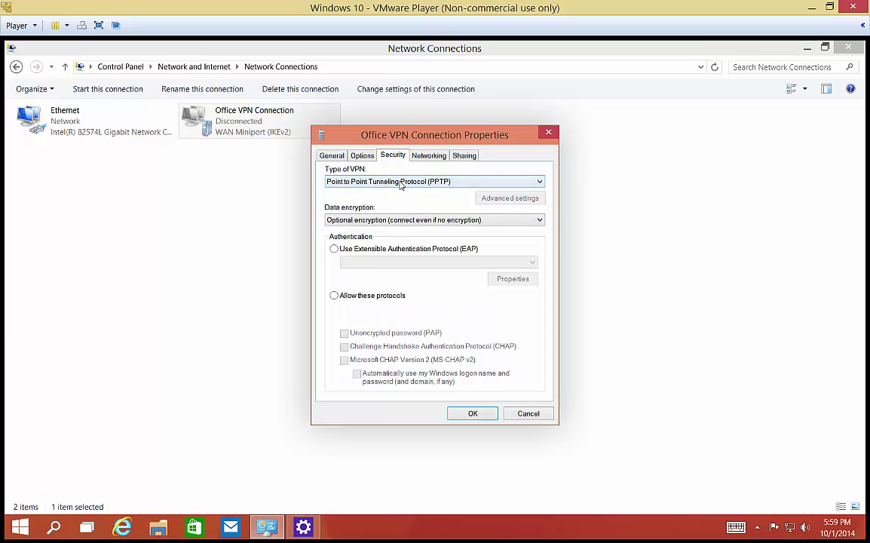
left_click(401, 182)
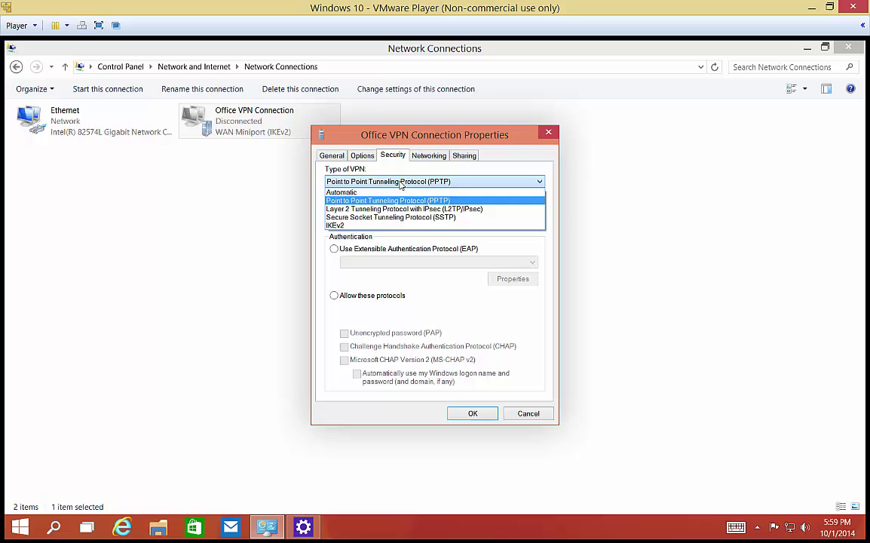
left_click(401, 183)
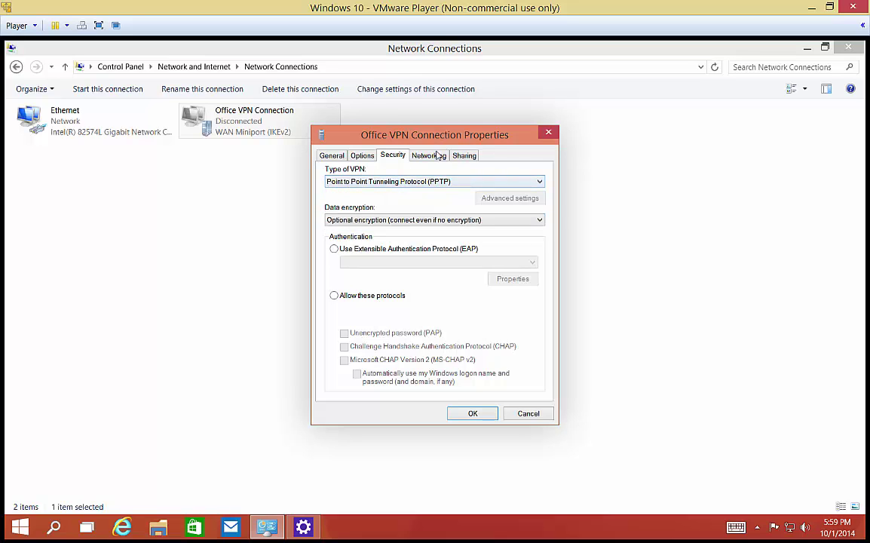
Step: Set 10.0.0.25 as the preferred DNS server in the VPN's IPv4 properties
left_click(429, 159)
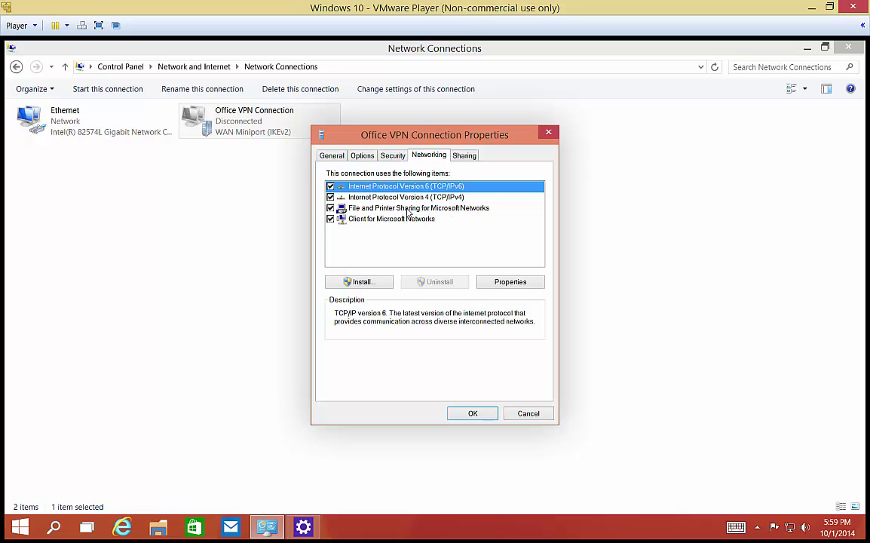
left_click(369, 197)
left_click(520, 282)
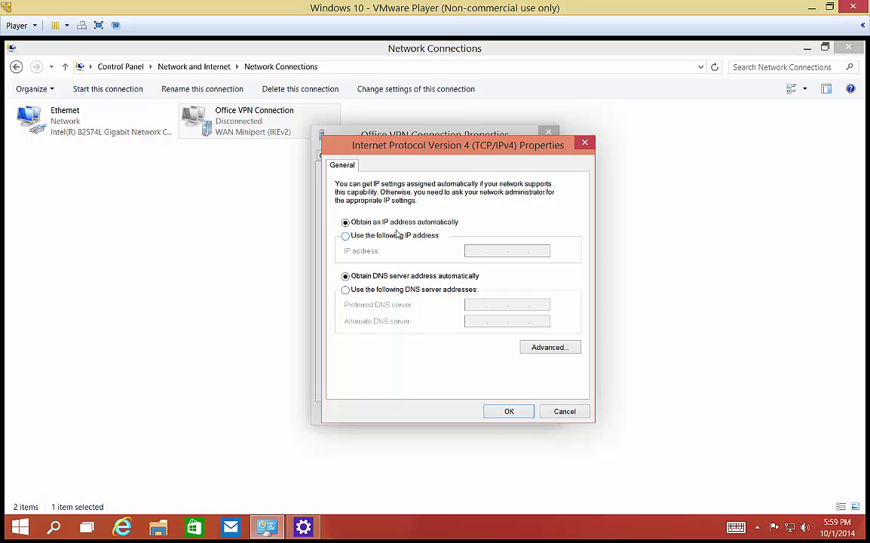
left_click(383, 291)
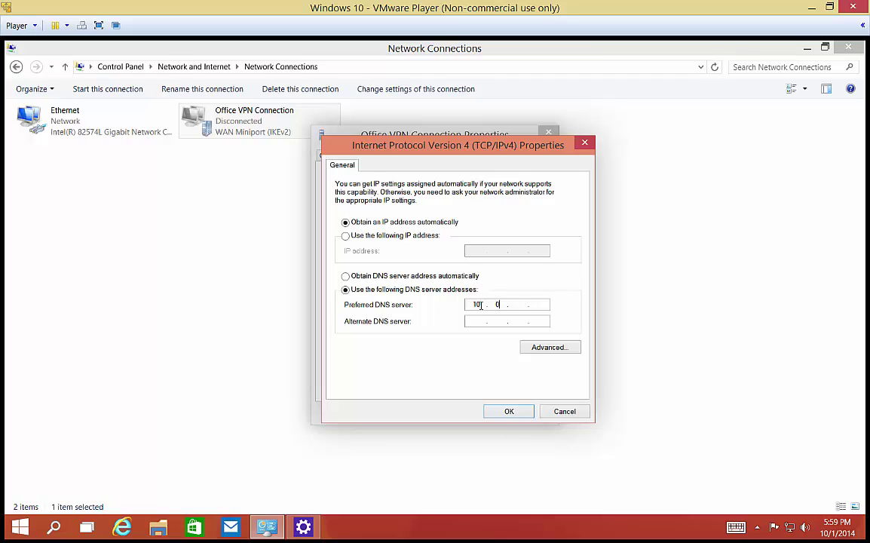
type("25")
key("BackSpace")
key("BackSpace")
key("BackSpace")
type("25")
Step: Uncheck 'Use default gateway on remote network' in Advanced TCP/IP settings, reviewing DNS and WINS
left_click(550, 356)
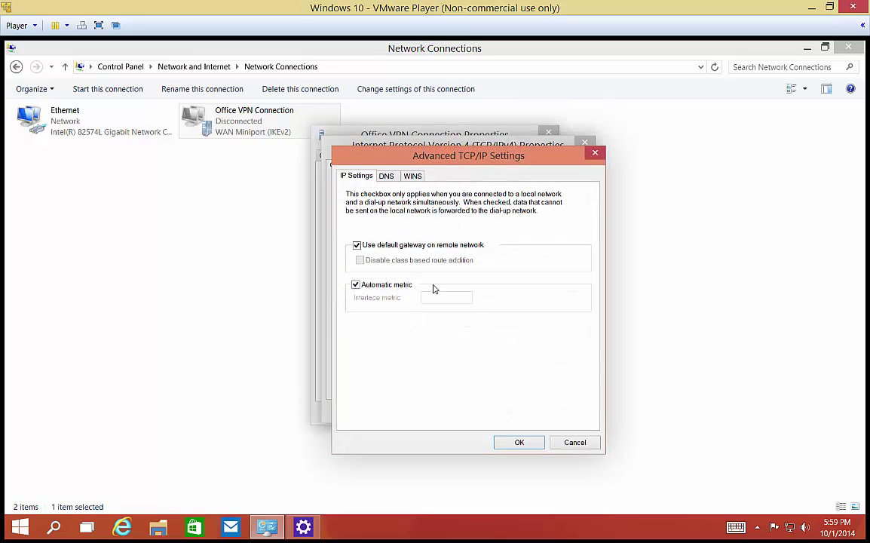
left_click(355, 246)
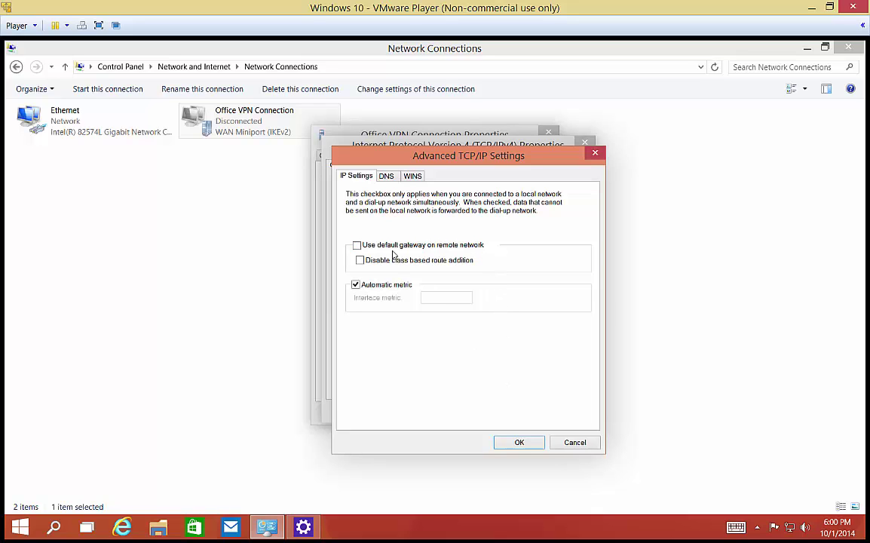
left_click(386, 176)
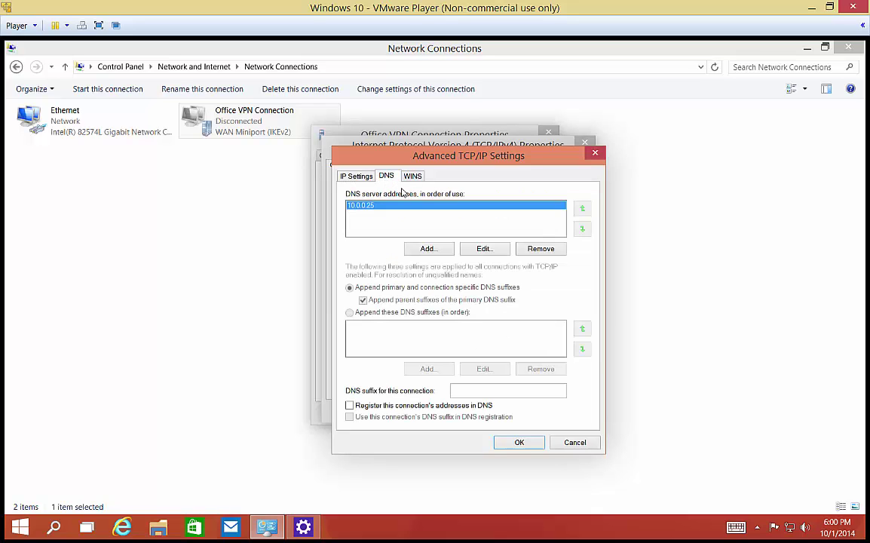
left_click(420, 177)
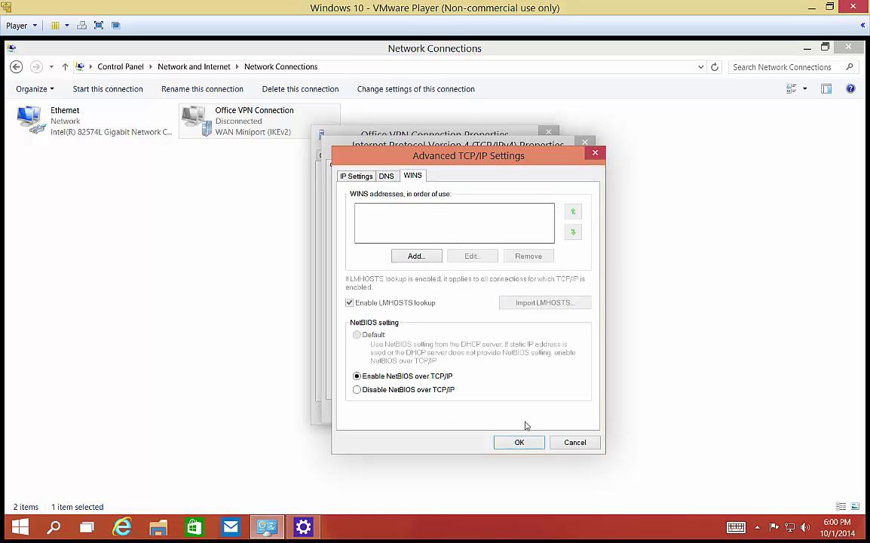
Step: Confirm the Advanced TCP/IP, IPv4 and VPN properties dialogs to save everything
left_click(520, 443)
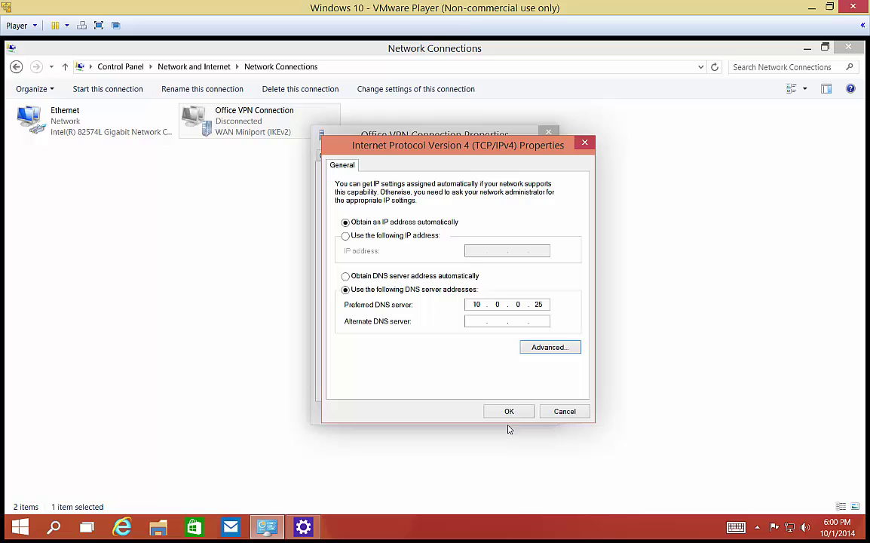
left_click(507, 413)
left_click(473, 414)
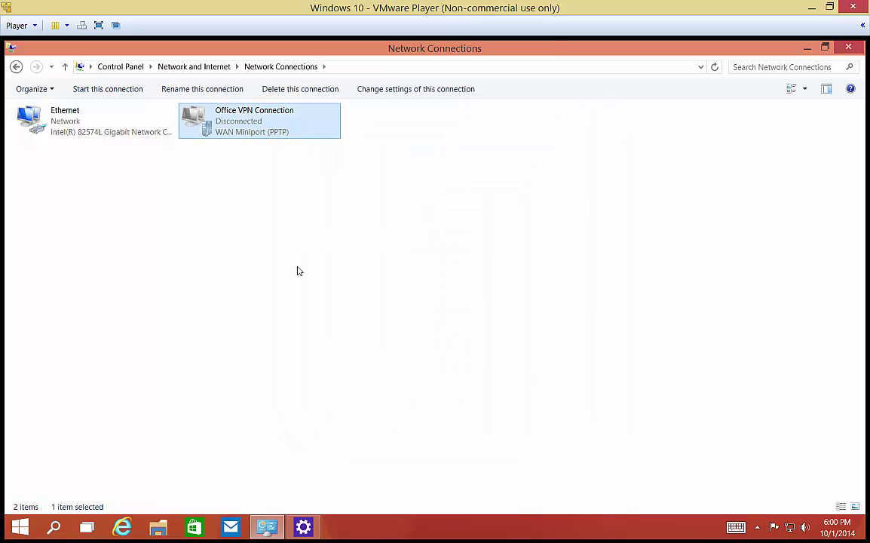